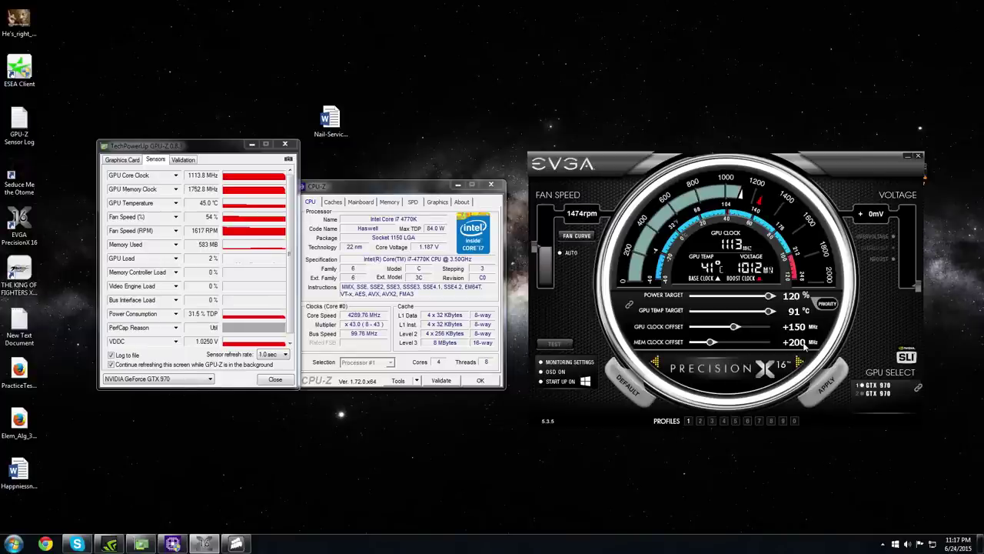
Move the CPU-Z window clear of the GPU-Z window and check which graphics cards GPU-Z can monitor.
mouse_move(412, 187)
mouse_down()
mouse_move(394, 187)
mouse_move(427, 186)
mouse_up()
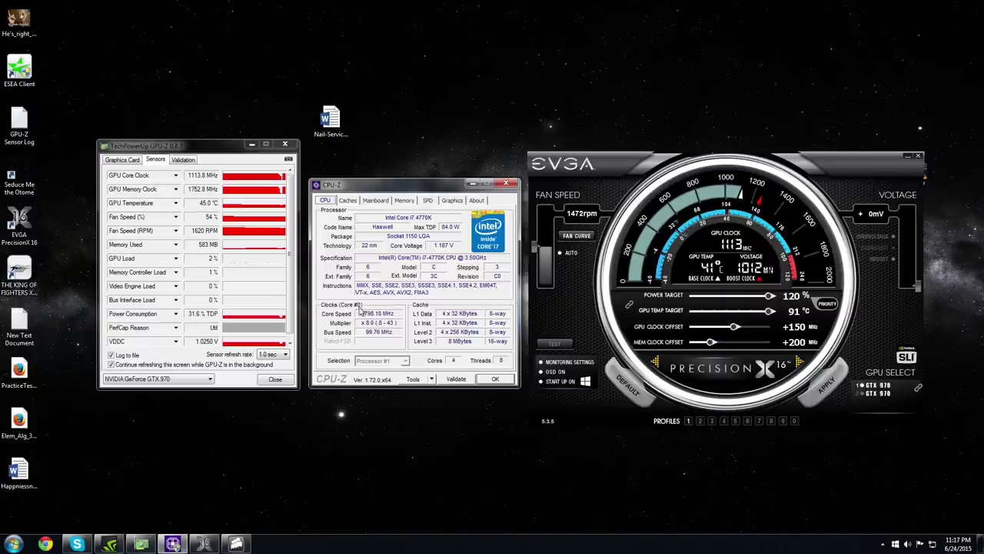
click(173, 379)
click(178, 380)
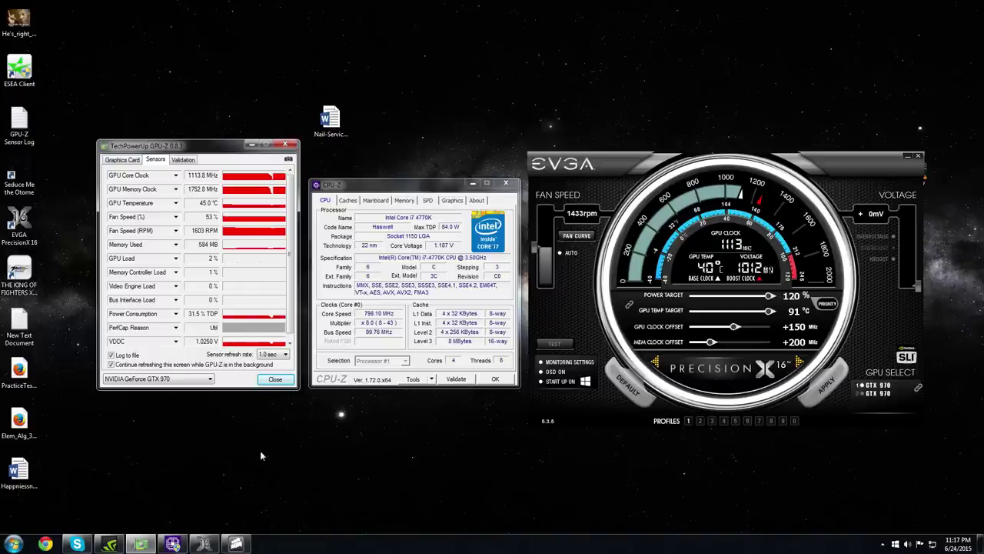
Switch to Corsair Link to check the power supply's power in and out, and move its window off this screen.
click(239, 543)
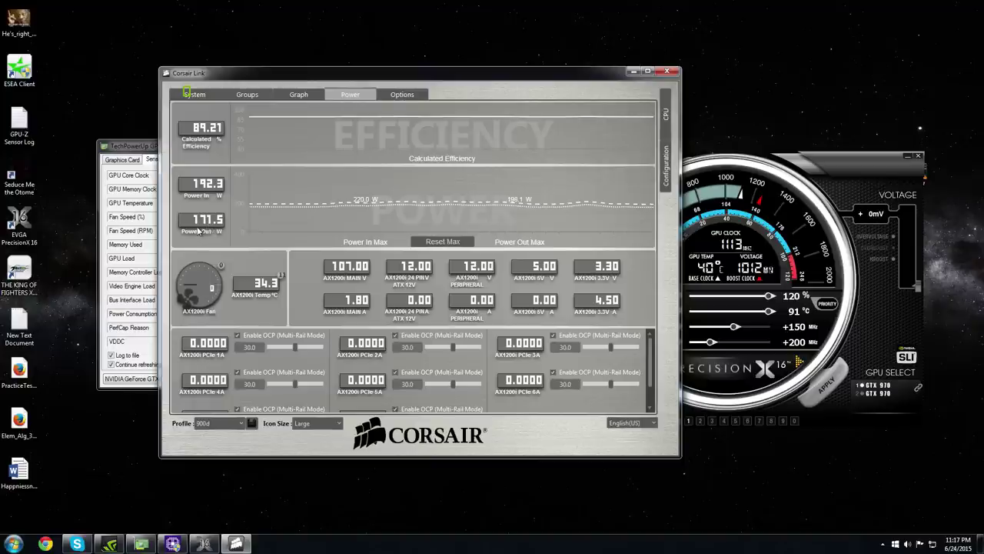
mouse_move(363, 202)
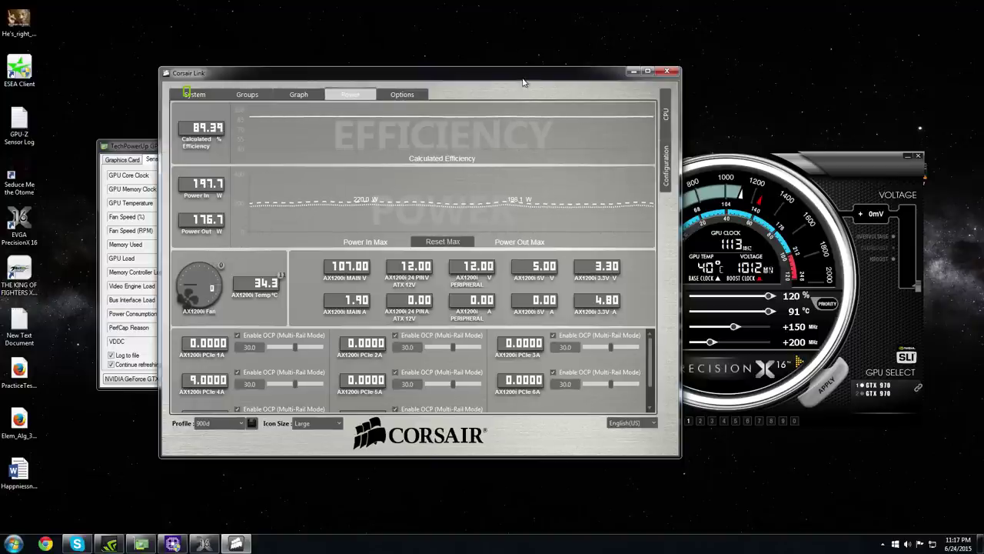
drag(523, 82, 983, 75)
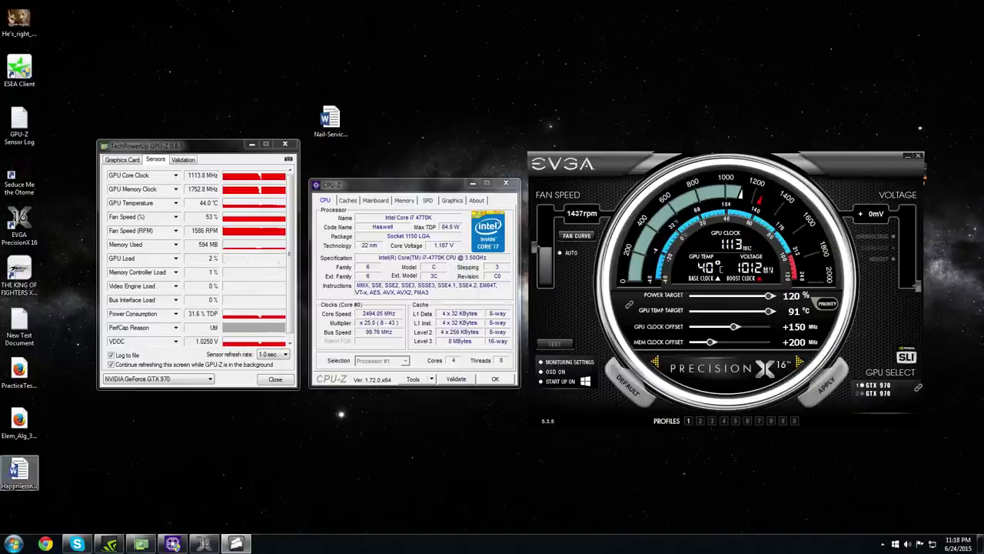
click(14, 543)
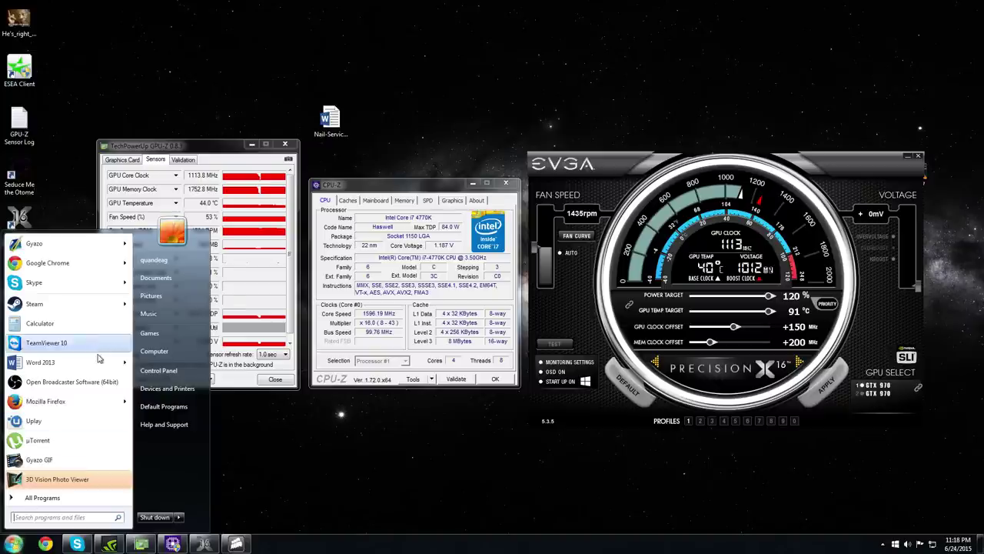
click(58, 516)
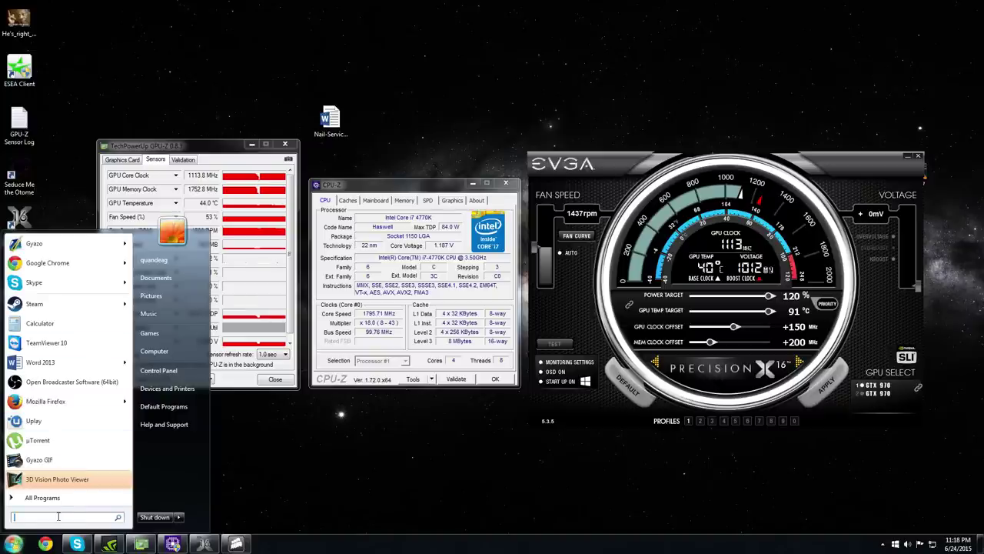
text(intel)
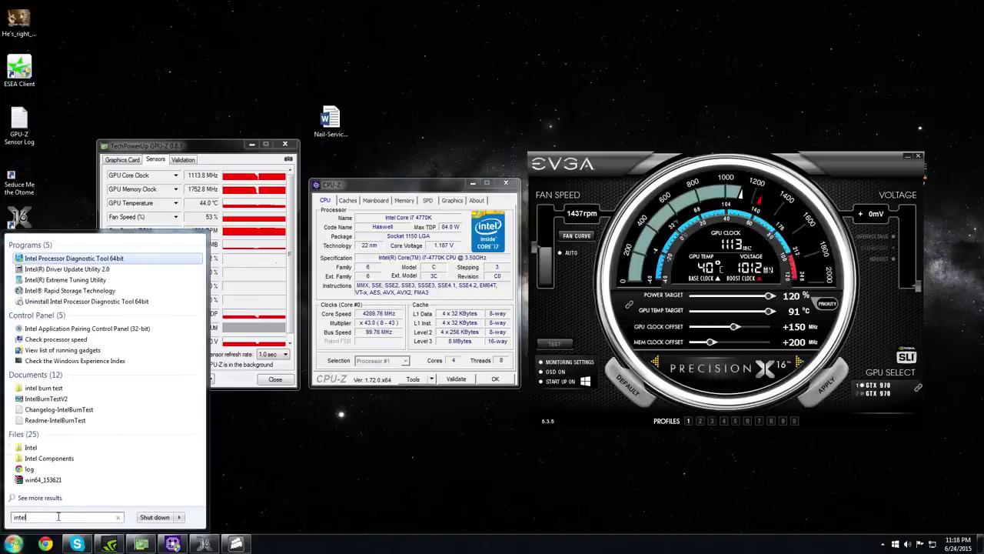
key(BackSpace)
key(BackSpace)
key(BackSpace)
key(BackSpace)
key(BackSpace)
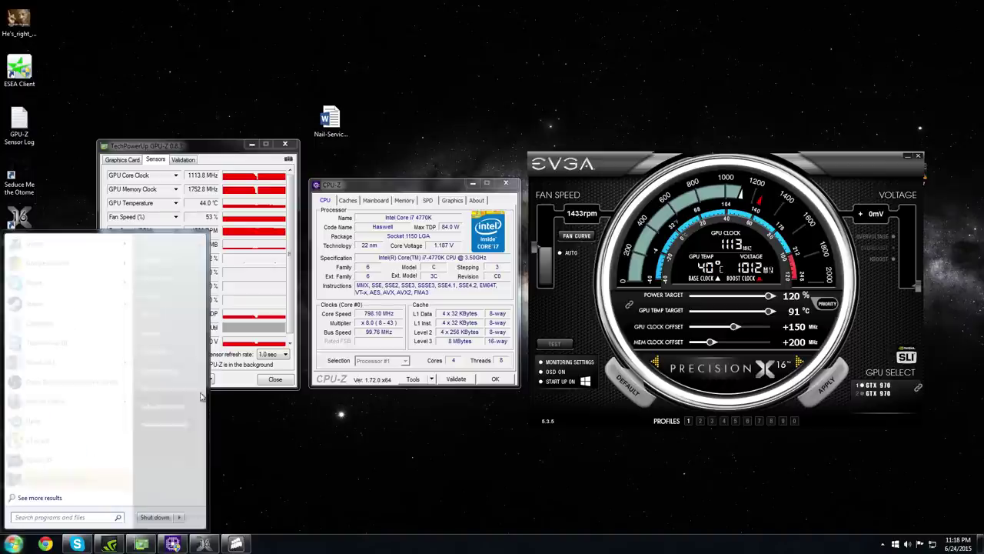
Open the Documents library, look through the Downloads and Desktop folders, and go to My Documents.
click(156, 278)
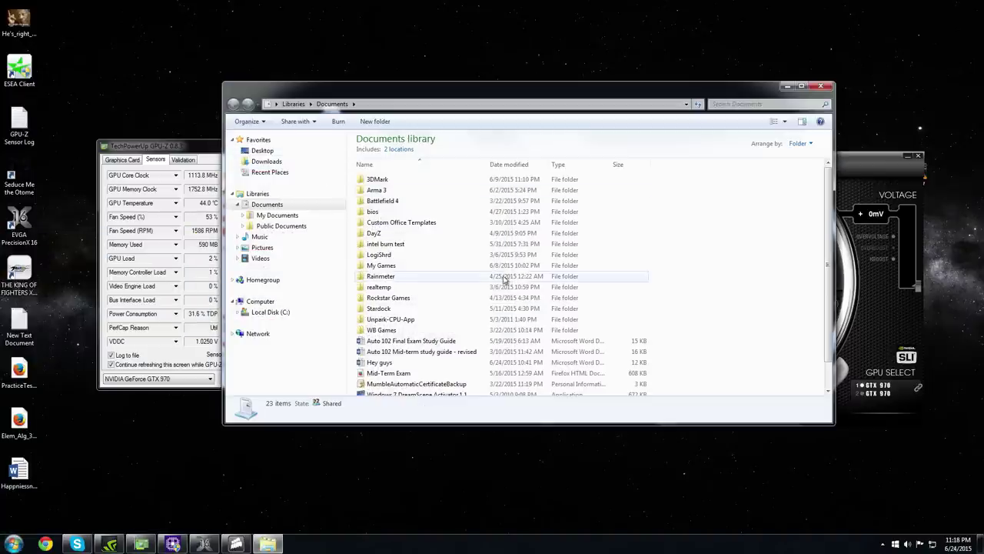
scroll(503, 281, down, 1)
scroll(507, 282, up, 1)
click(269, 160)
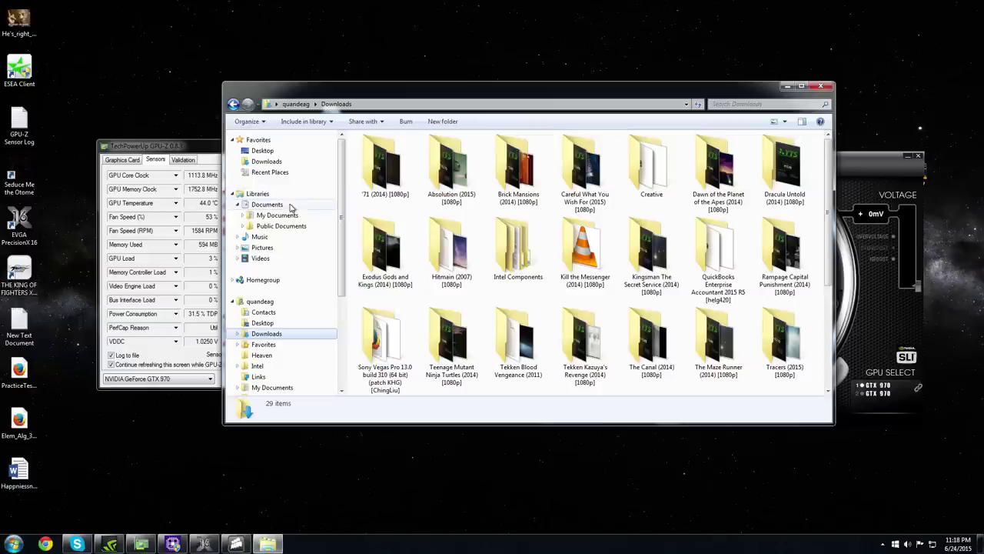
click(267, 324)
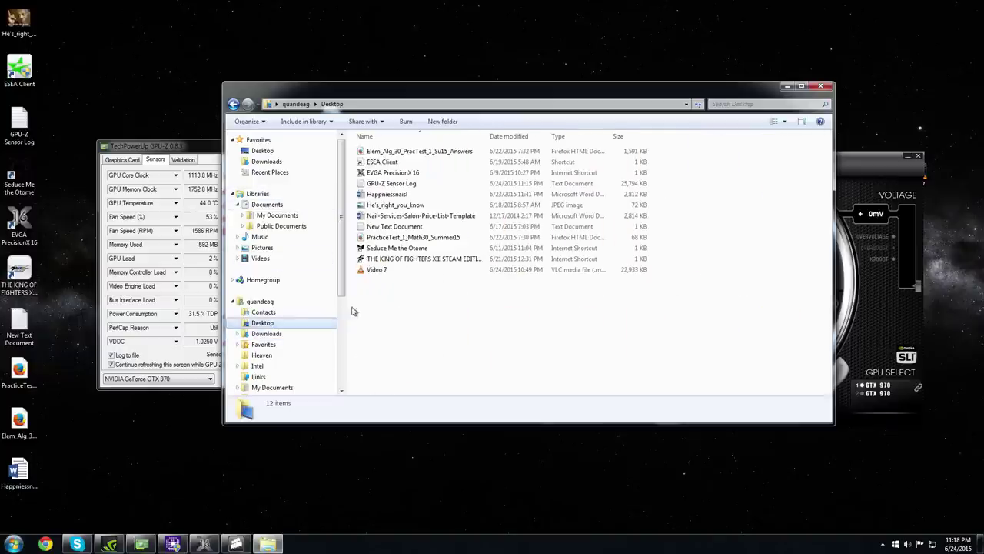
scroll(329, 242, down, 1)
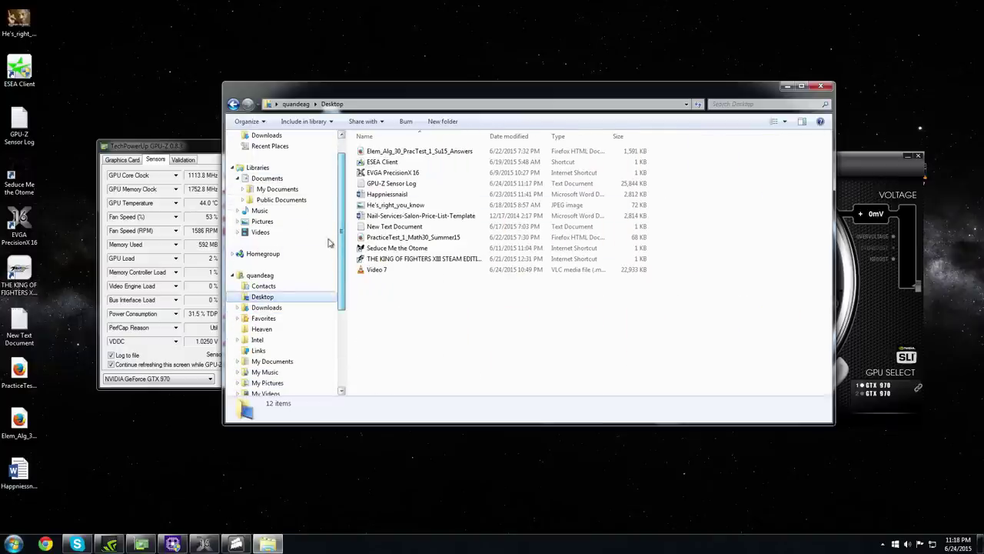
click(295, 189)
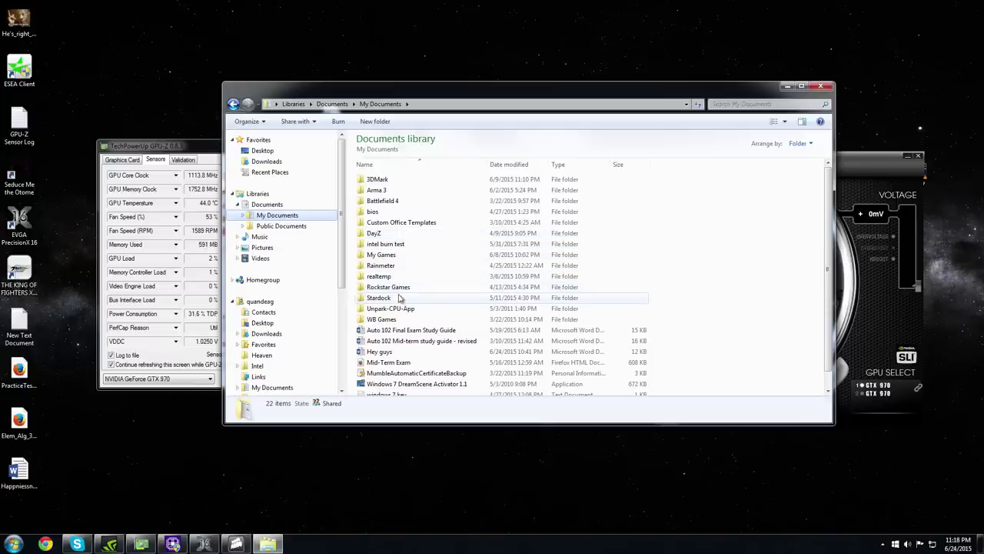
Launch IntelBurnTestV2 from the intel burn test folder, allowing it to make changes, and close the folder window.
scroll(424, 306, down, 2)
scroll(424, 306, down, 1)
scroll(663, 262, down, 1)
scroll(669, 277, up, 1)
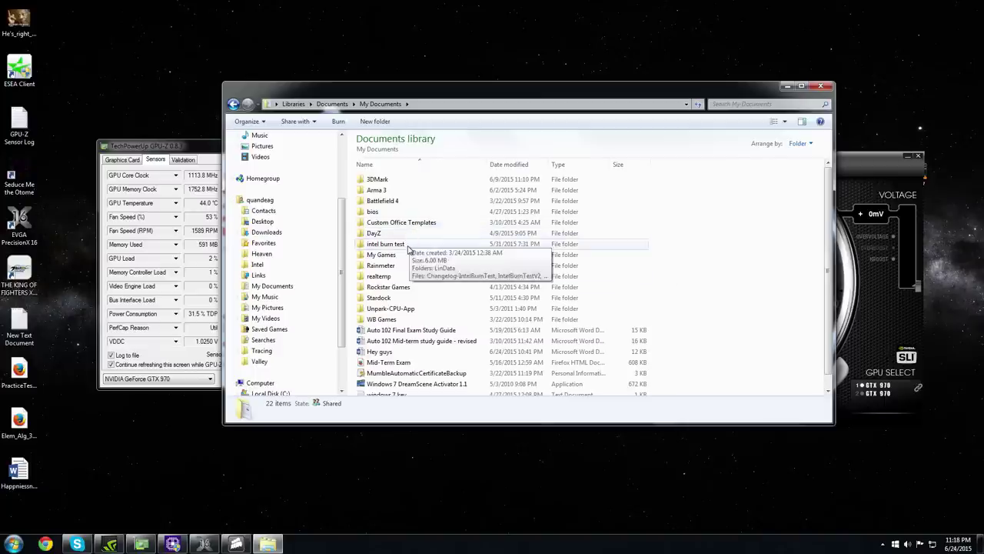
double_click(418, 243)
double_click(388, 200)
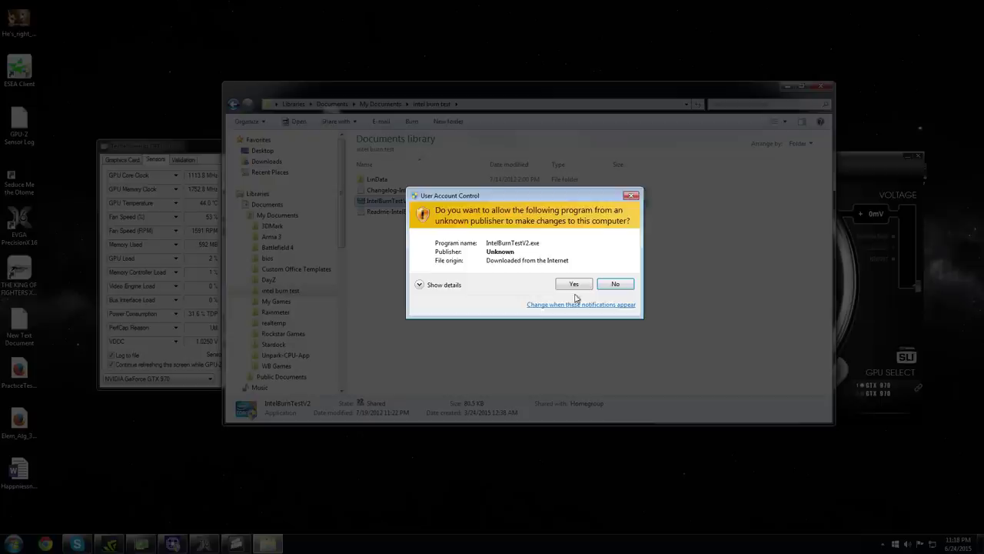
click(574, 283)
click(824, 85)
Set the burn test's stress level to Very High and start the test.
drag(453, 169, 326, 189)
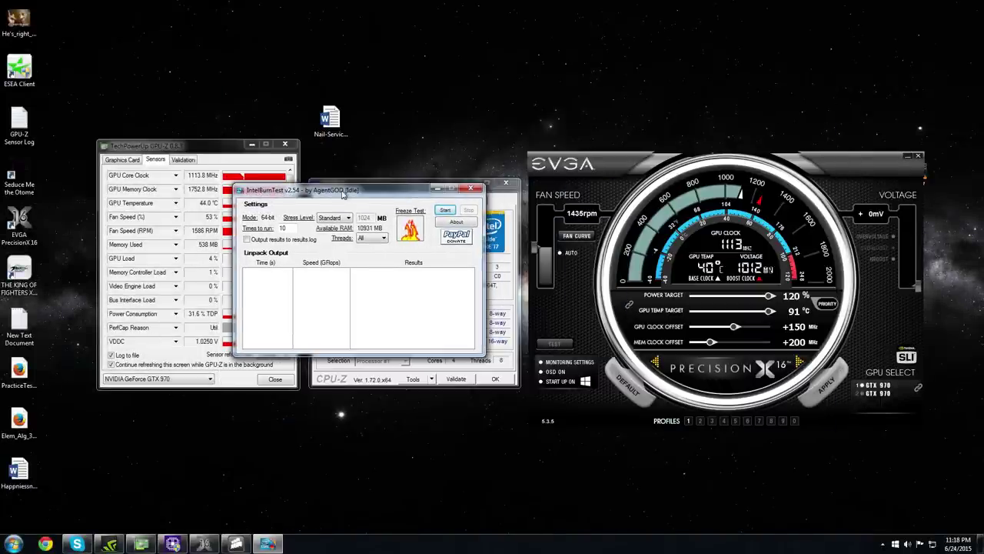
click(341, 218)
click(330, 233)
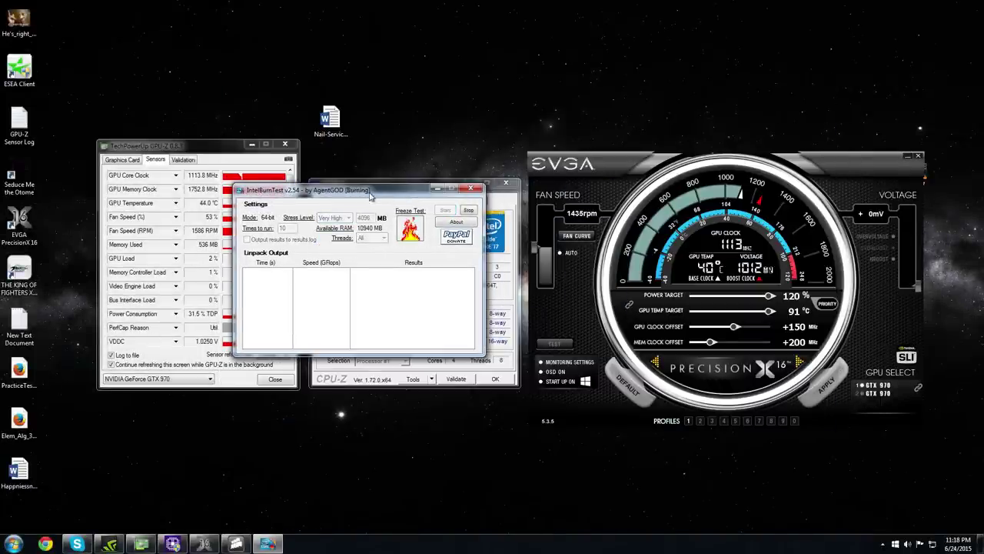
Move the running IntelBurnTest window clear of CPU-Z and open Task Manager's CPU and memory performance graphs.
mouse_move(389, 198)
mouse_down()
mouse_move(232, 224)
mouse_move(587, 78)
mouse_up()
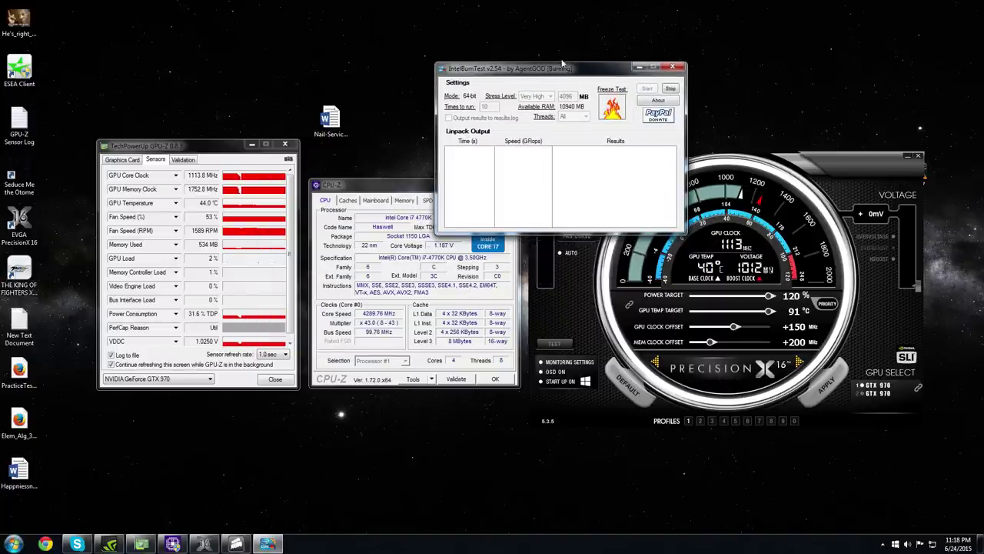
drag(525, 69, 672, 78)
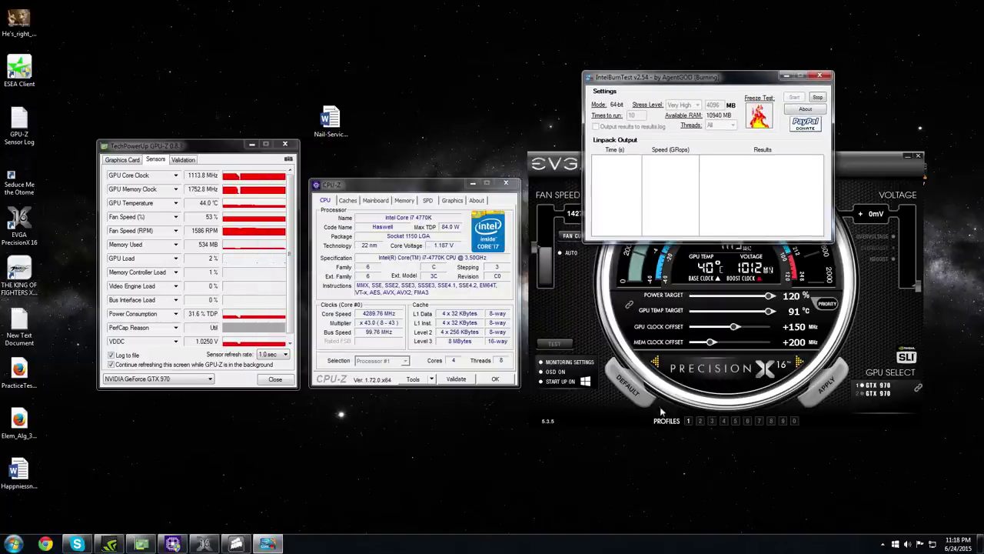
right_click(619, 544)
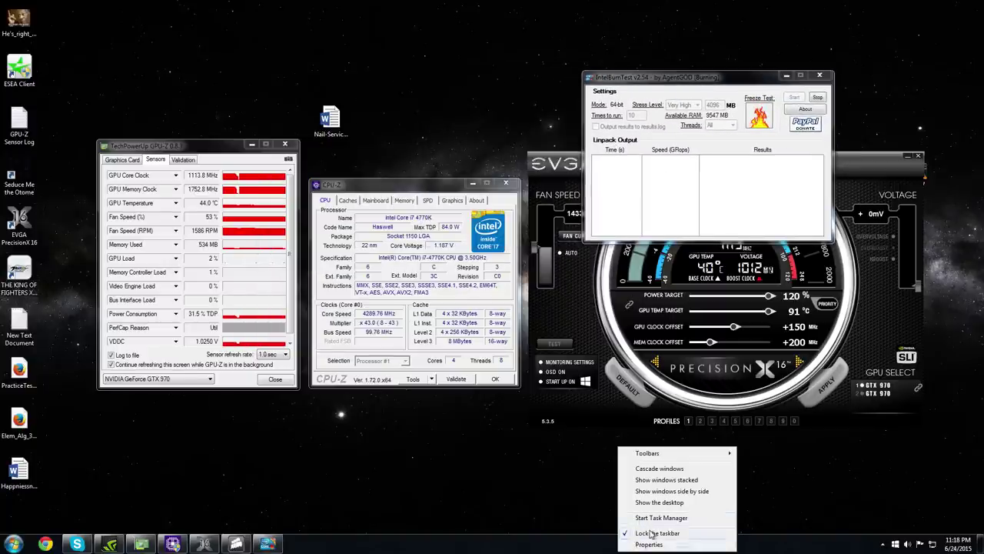
click(659, 519)
click(622, 154)
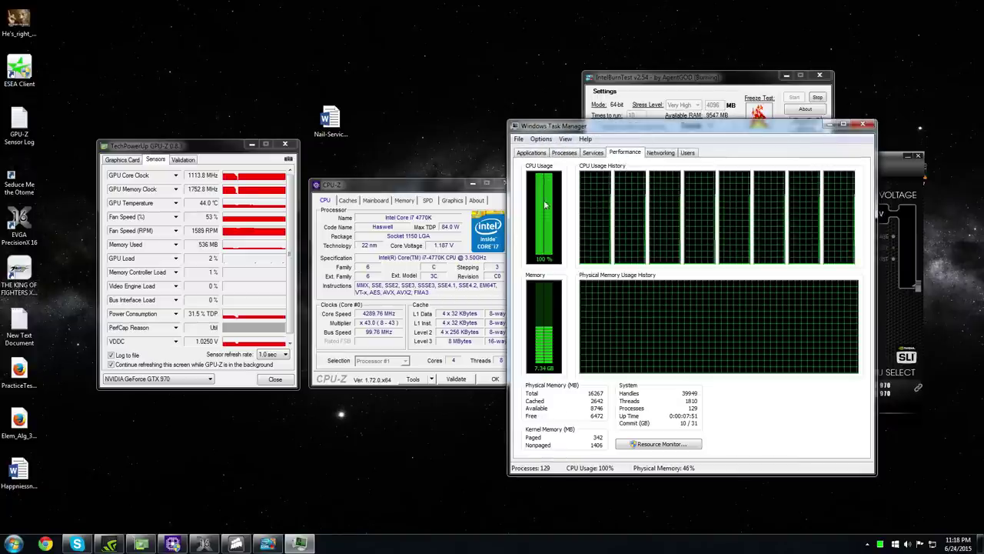
Examine the memory, mainboard, cache and processor details in CPU-Z while the burn test runs.
click(405, 201)
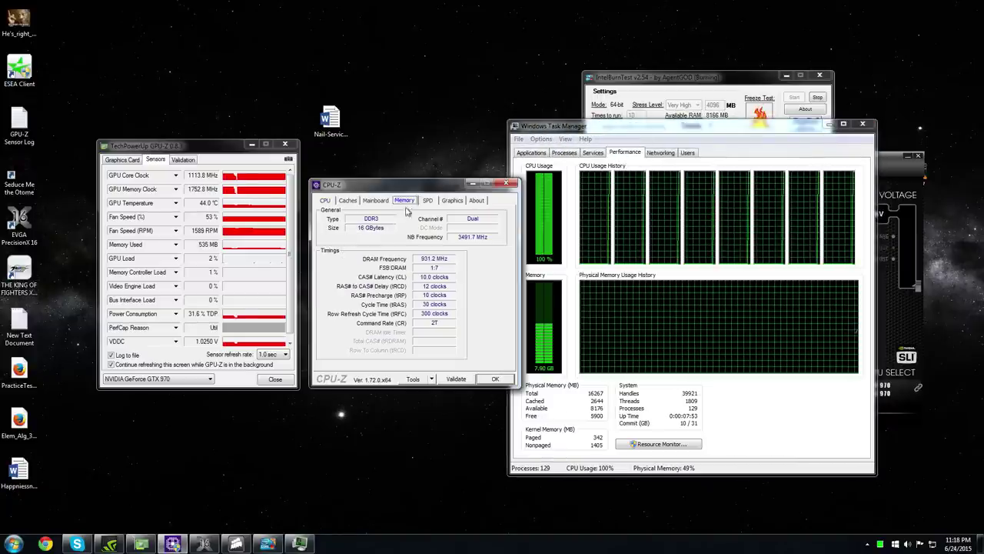
click(377, 202)
click(348, 201)
click(328, 202)
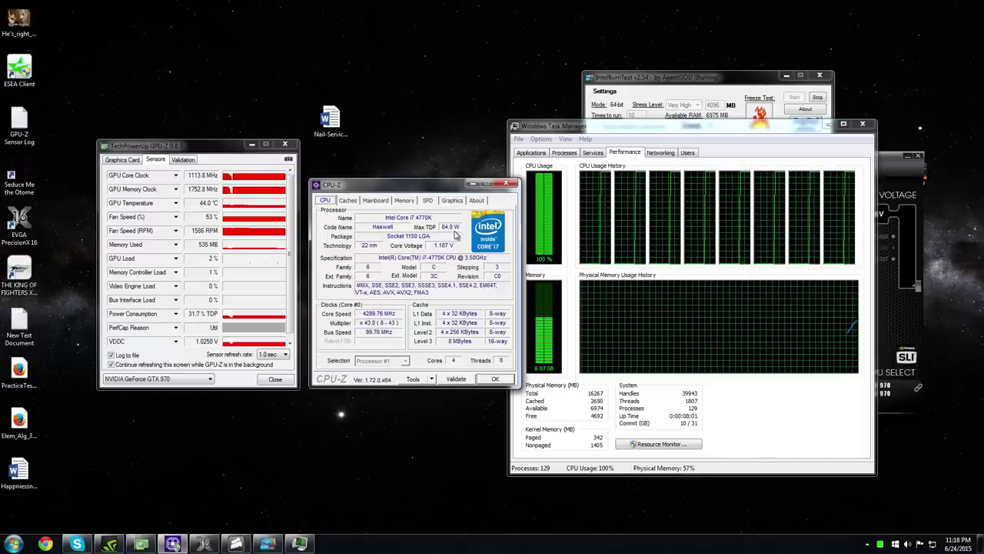
click(403, 200)
click(377, 200)
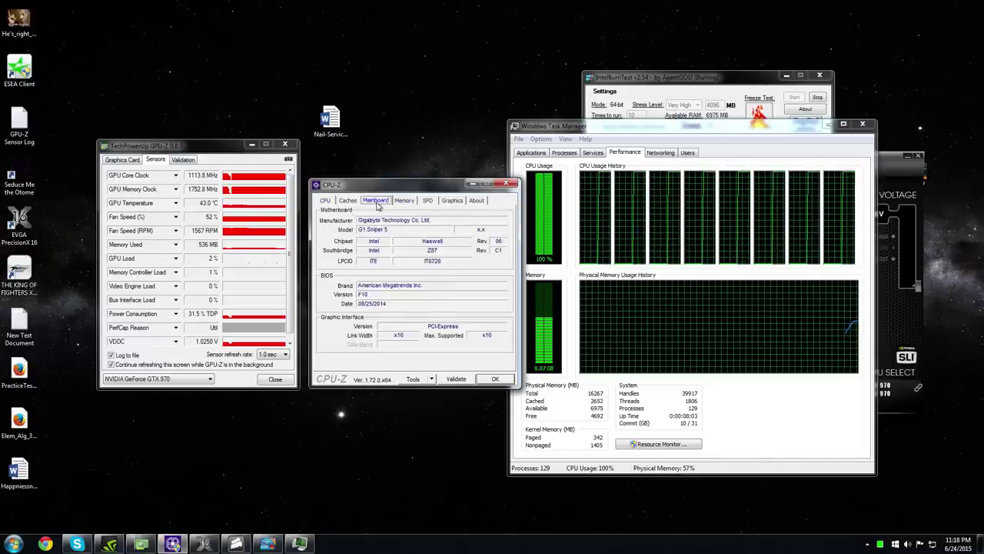
click(350, 201)
click(325, 201)
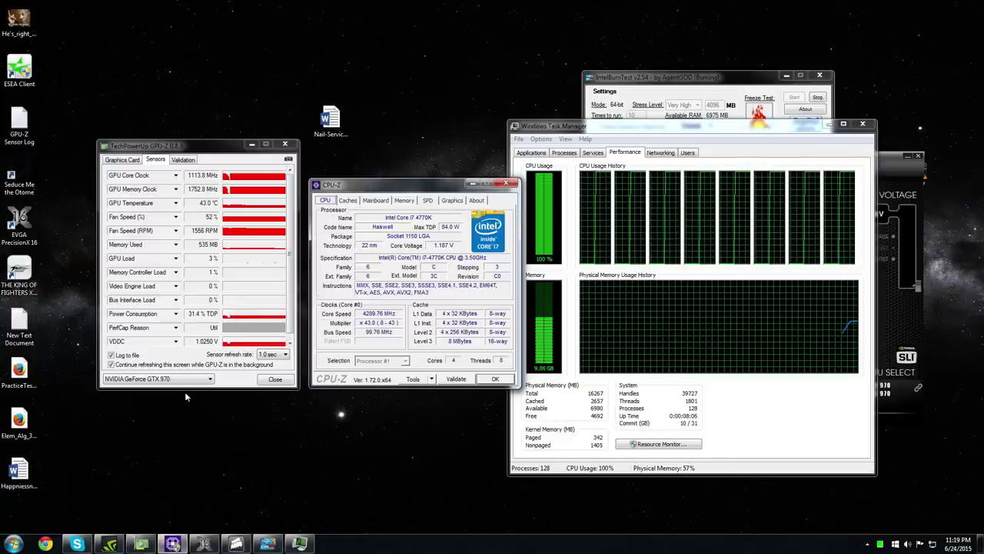
click(14, 544)
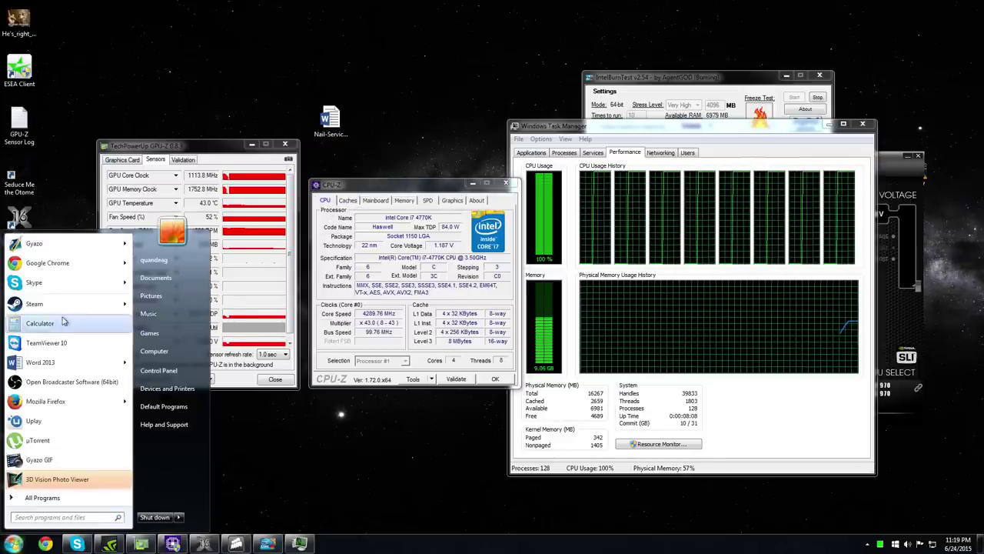
click(68, 496)
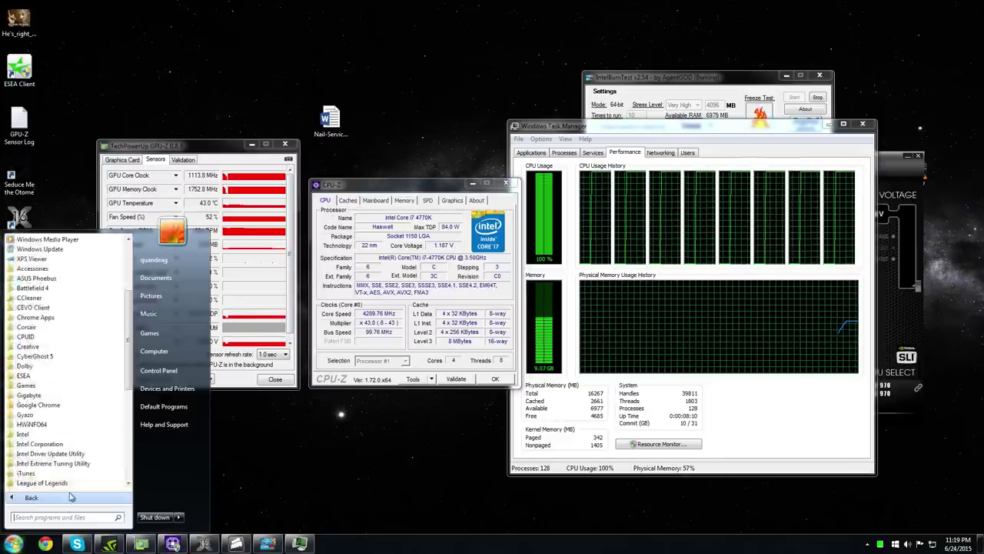
click(61, 416)
click(38, 398)
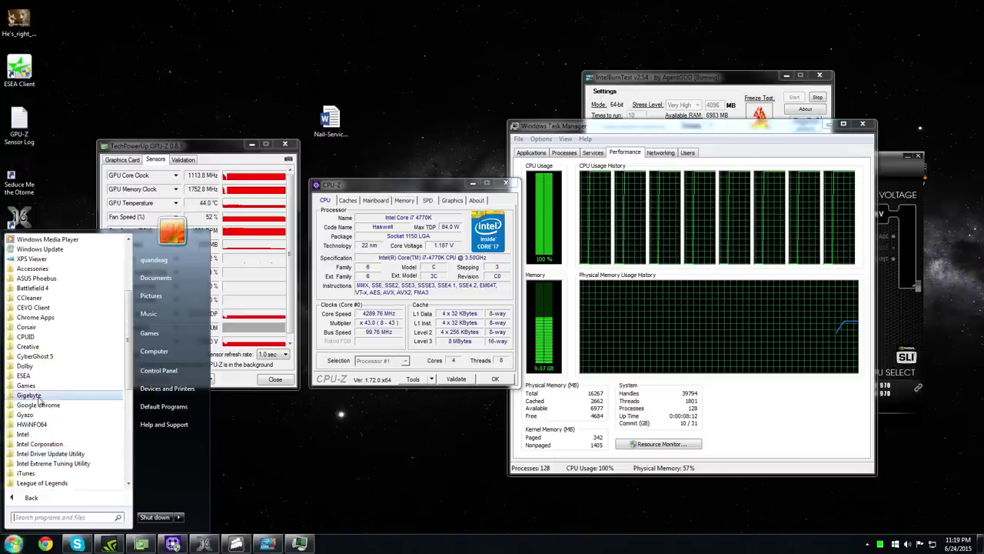
scroll(38, 398, up, 2)
click(263, 200)
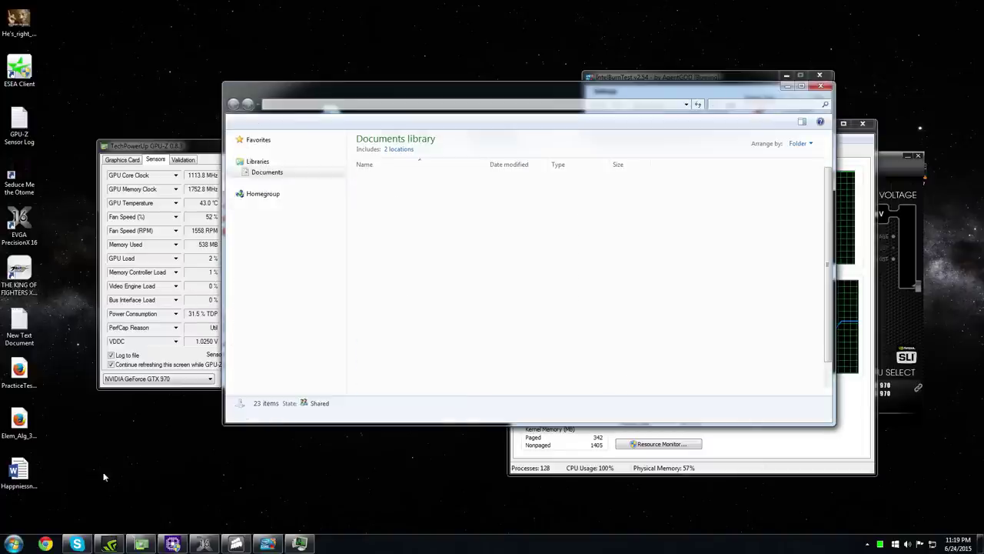
click(14, 543)
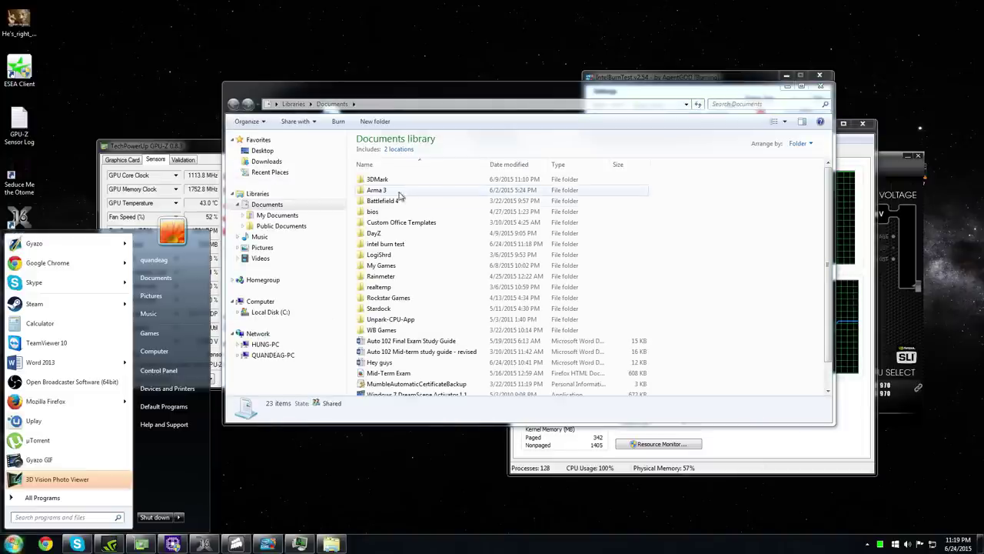
click(289, 222)
click(288, 217)
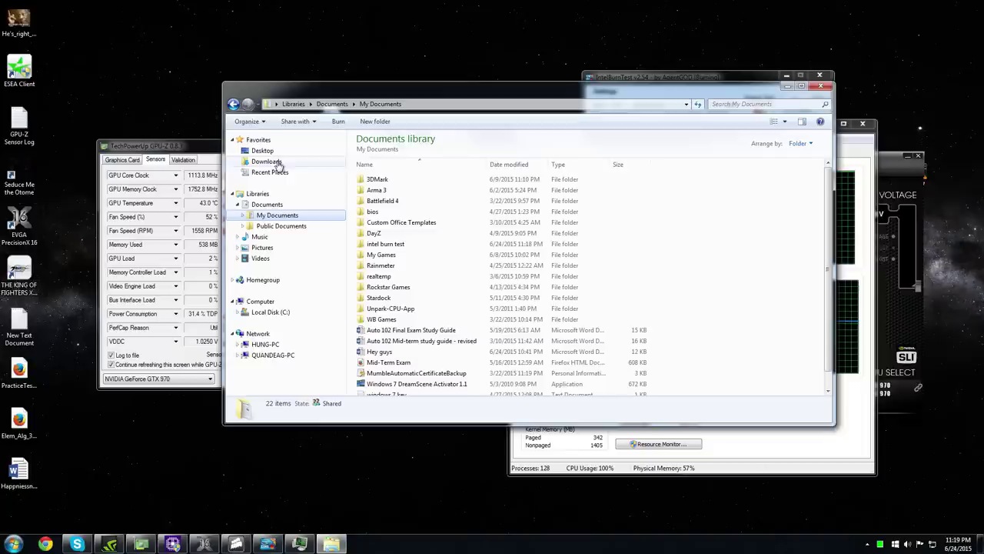
click(279, 207)
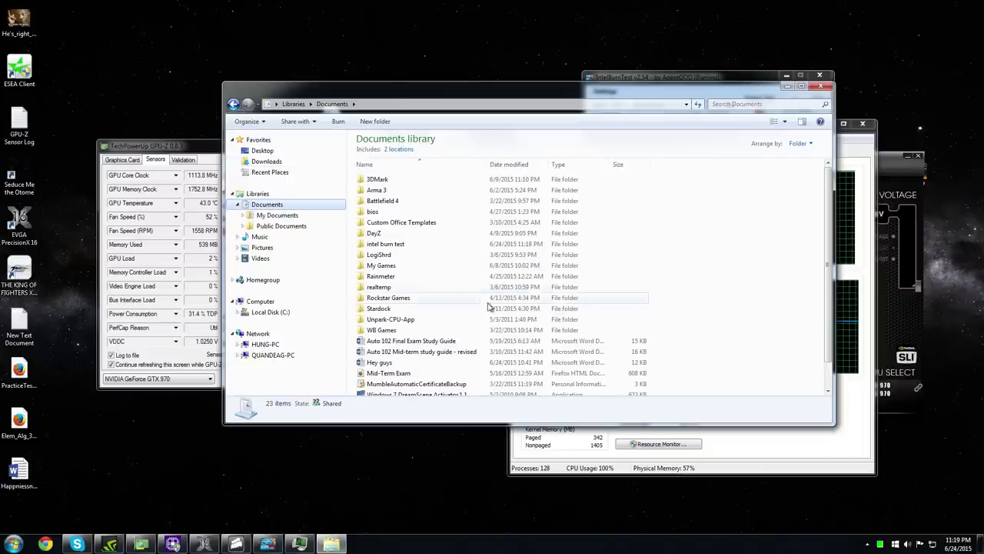
Search the installed programs for "heaven", launch Heaven Benchmark 4.0, and close the Documents window.
click(13, 544)
text(heaven)
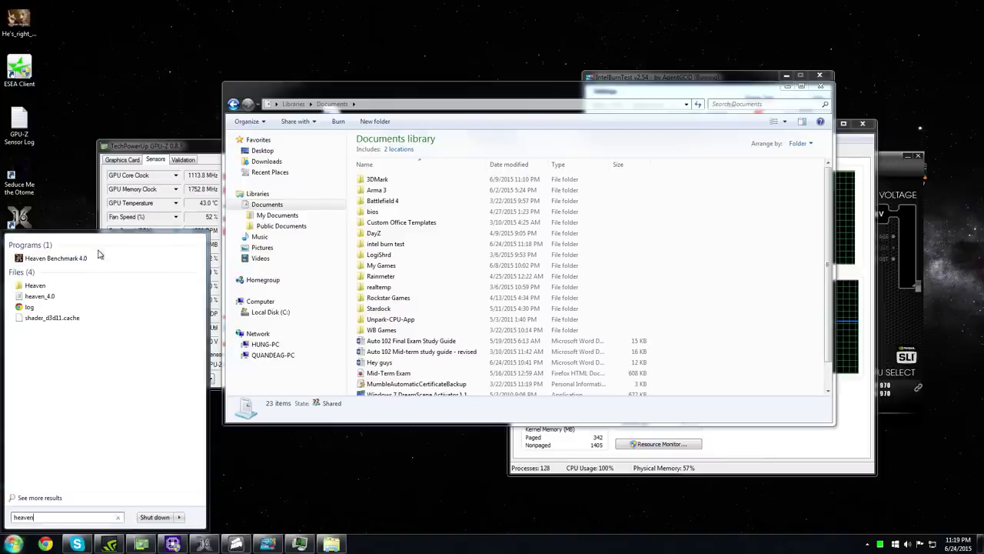
click(53, 259)
click(820, 86)
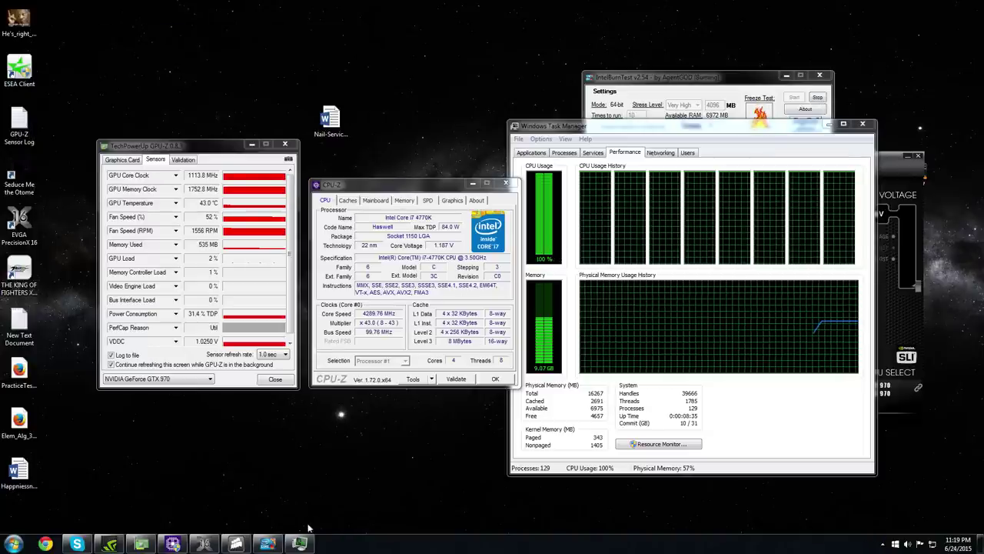
Show the hidden tray icons, and move Task Manager aside to uncover the IntelBurnTest and PrecisionX windows.
click(883, 544)
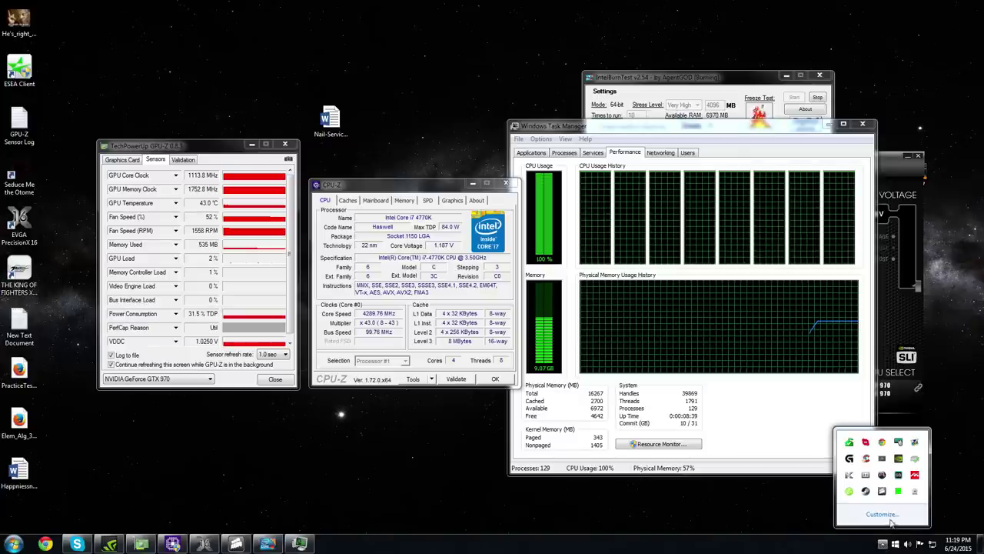
drag(804, 128, 595, 124)
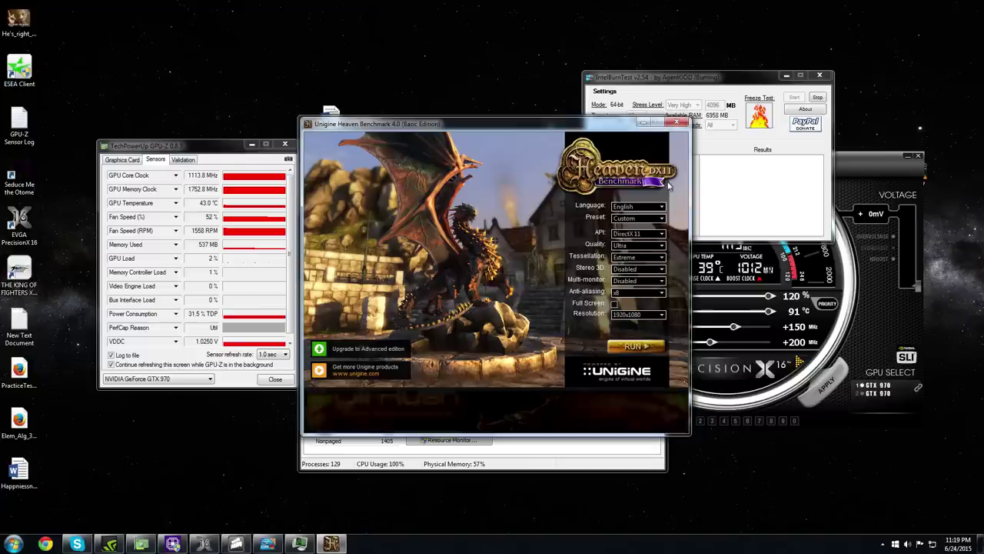
Review Heaven's anti-aliasing, tessellation, stereo 3D and multi-monitor options, keeping stereo 3D and multi-monitor set to Disabled.
click(646, 297)
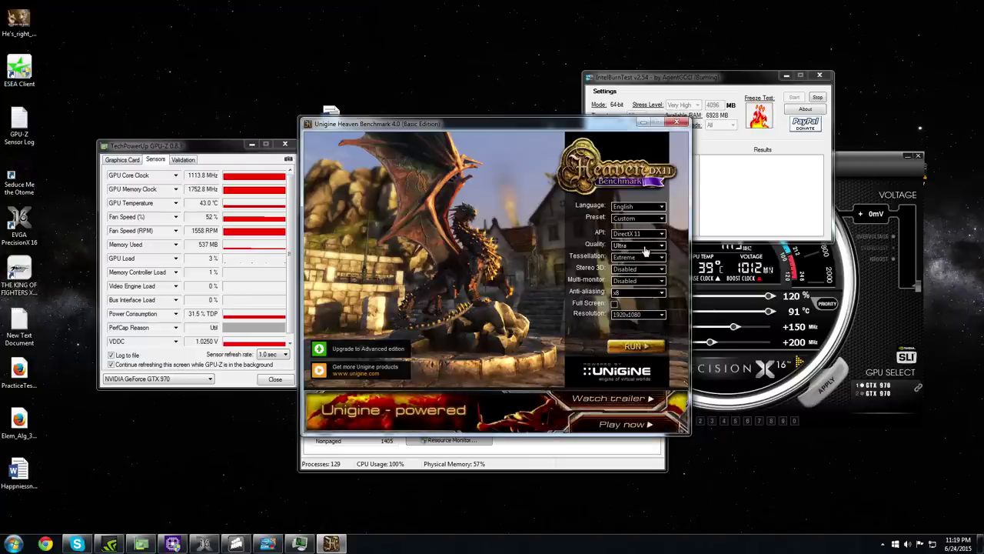
click(639, 280)
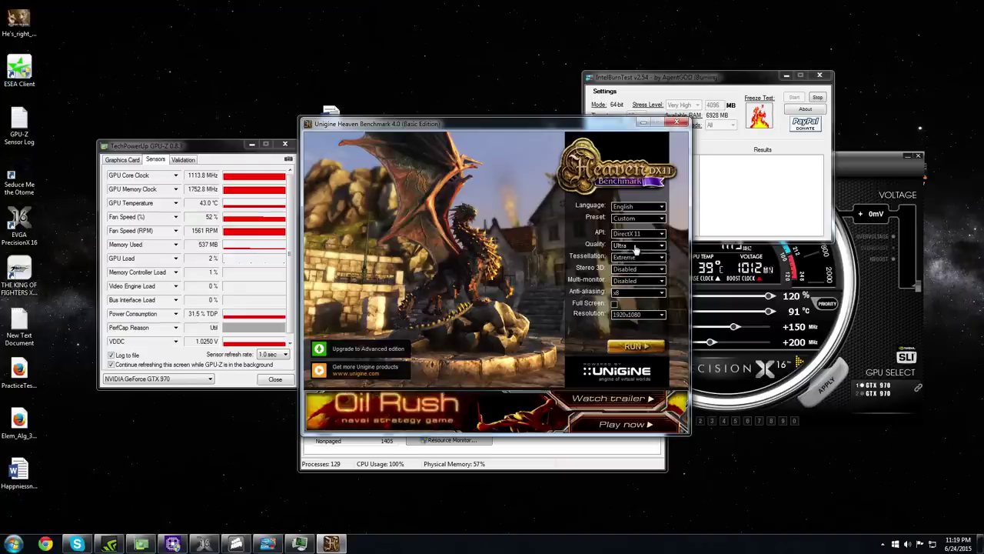
click(641, 260)
click(639, 268)
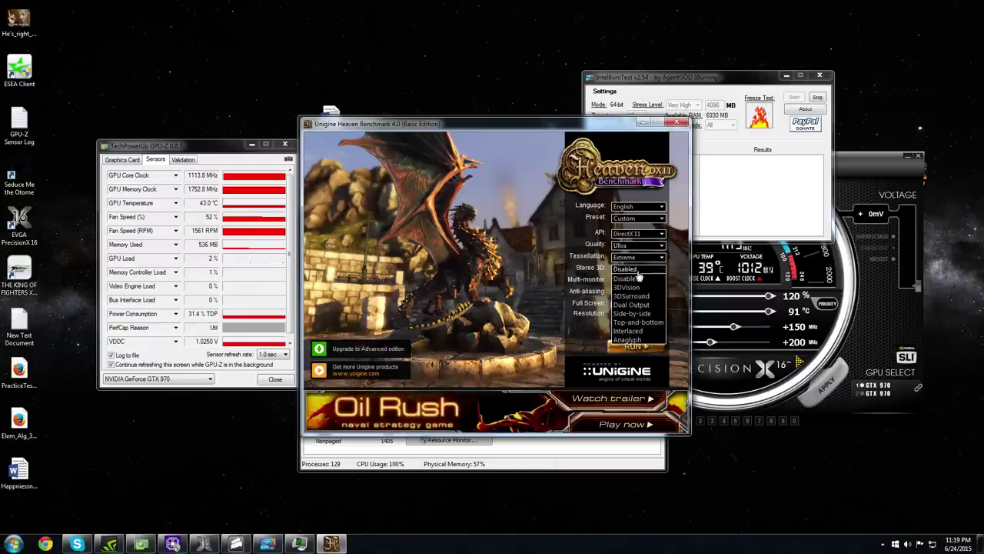
click(642, 272)
click(640, 281)
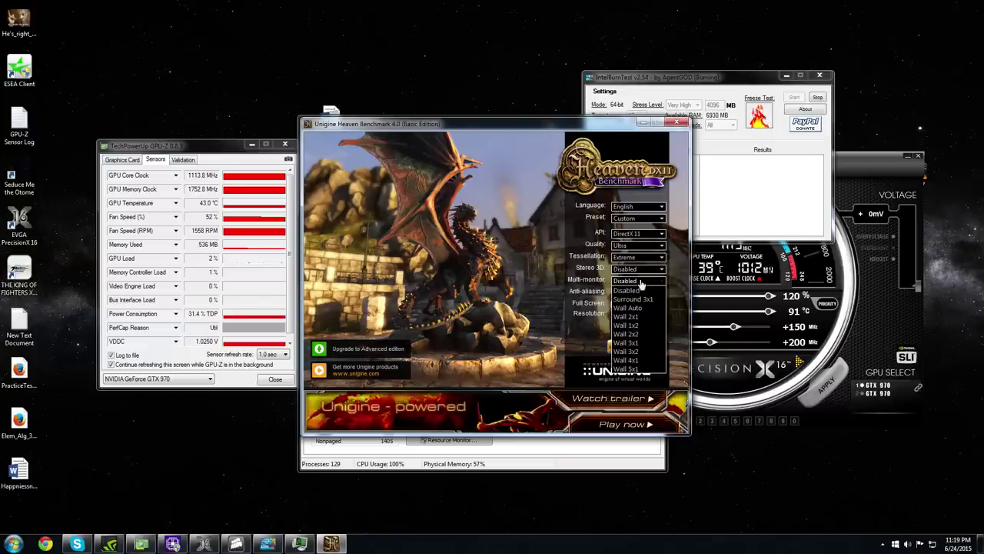
click(640, 283)
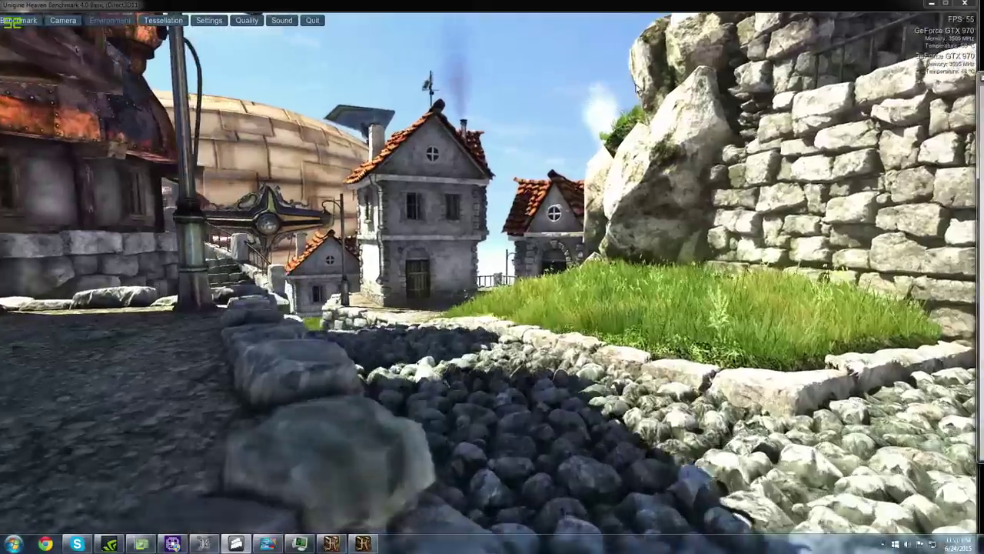
Switch to Corsair Link, place its whole window in view over the running Heaven scene, and inspect the power supply's efficiency and power graphs.
key(alt+Tab)
drag(442, 74, 574, 83)
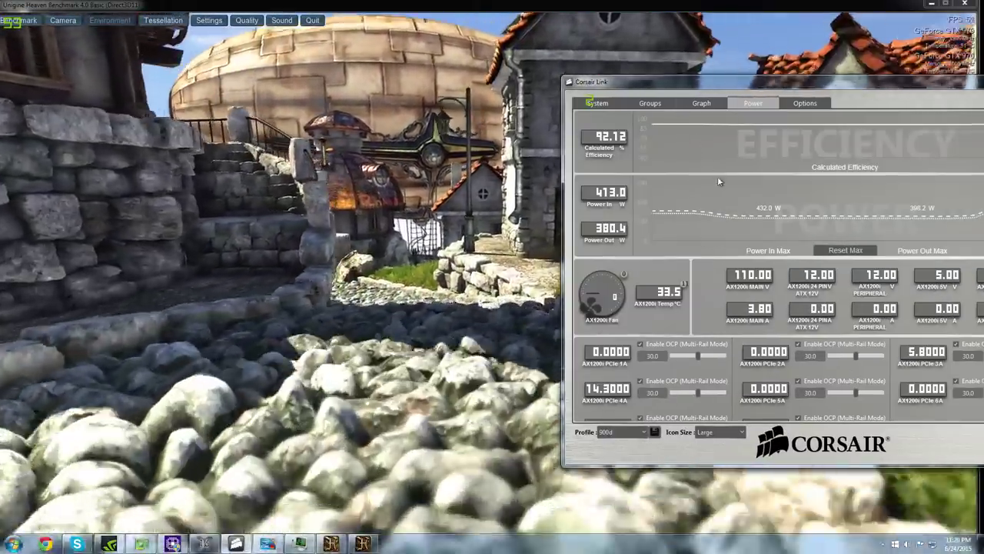
mouse_move(717, 191)
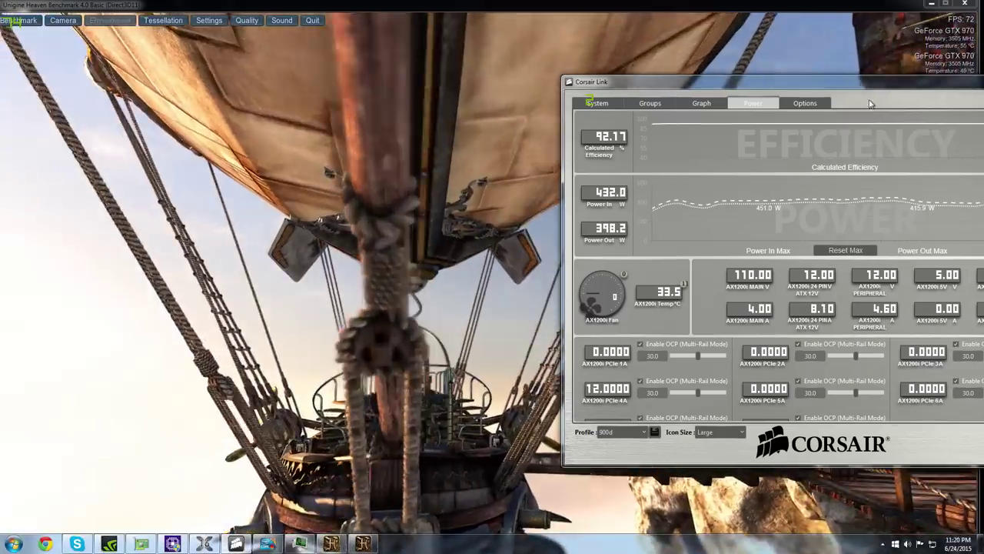
mouse_move(864, 131)
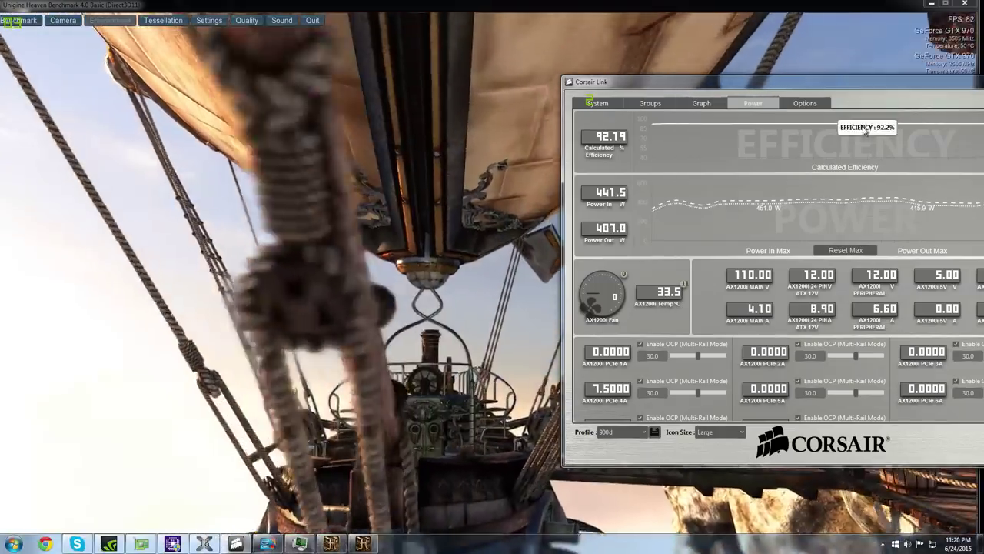
mouse_move(868, 195)
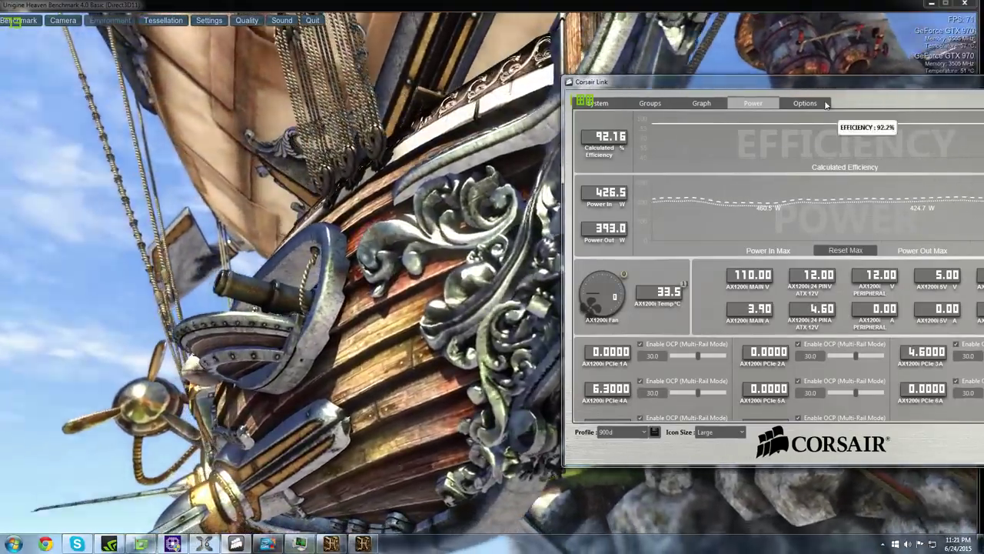
drag(819, 86, 626, 82)
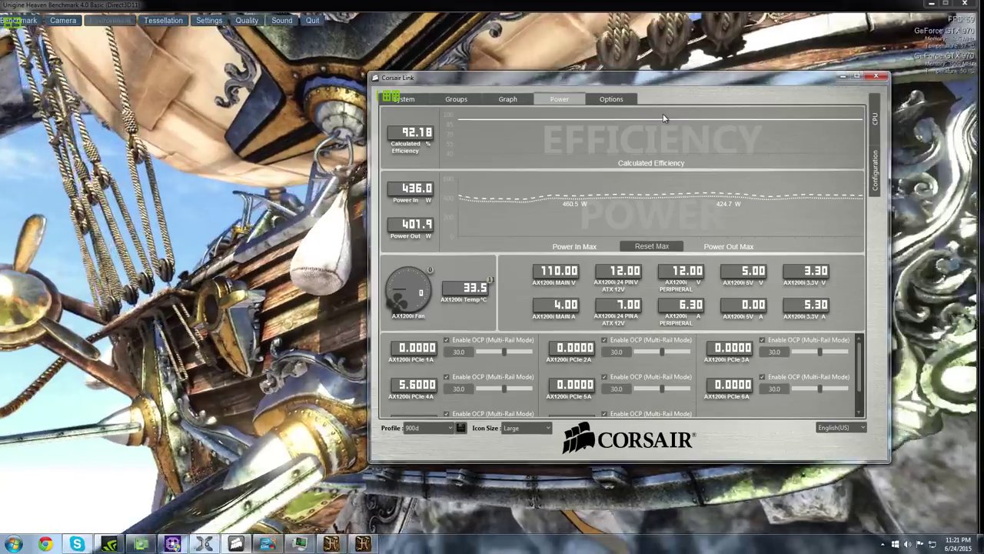
mouse_move(547, 194)
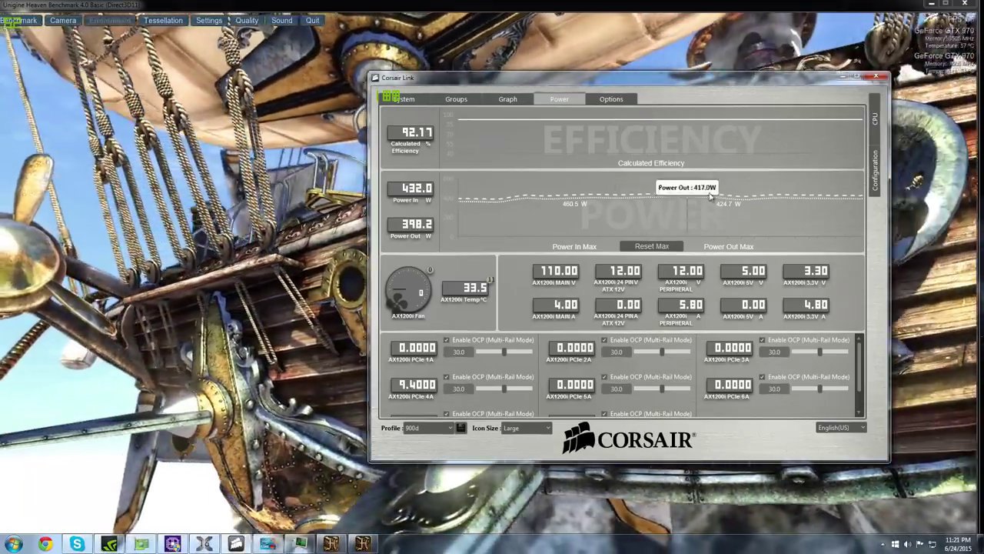